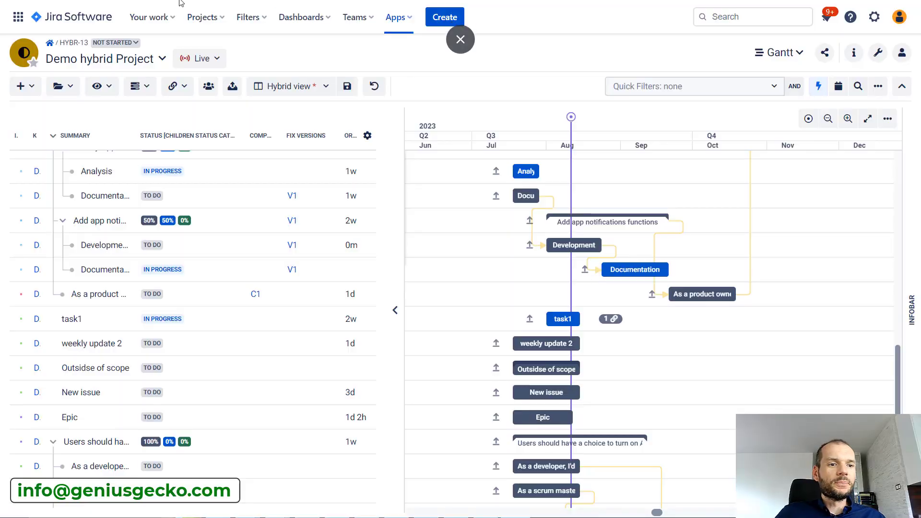
Step: Look over the Gantt's Data options, then switch to the Scope module
click(460, 41)
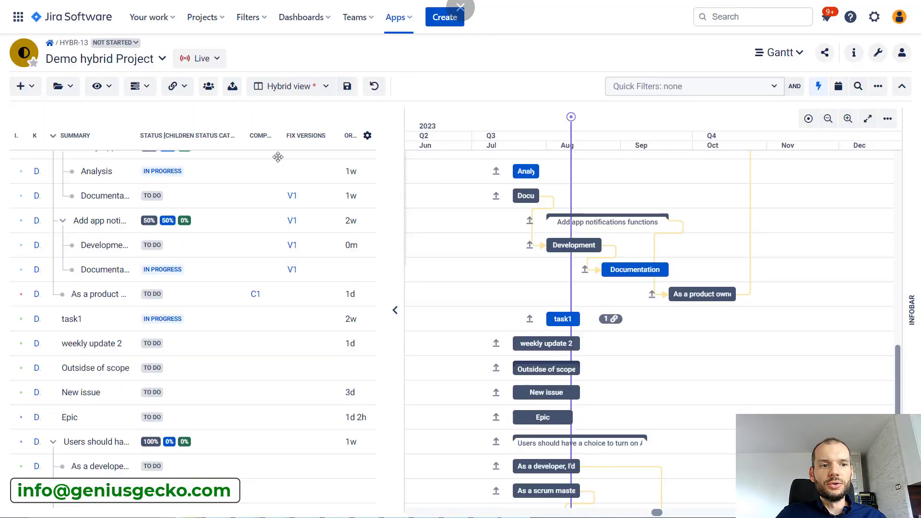
click(65, 91)
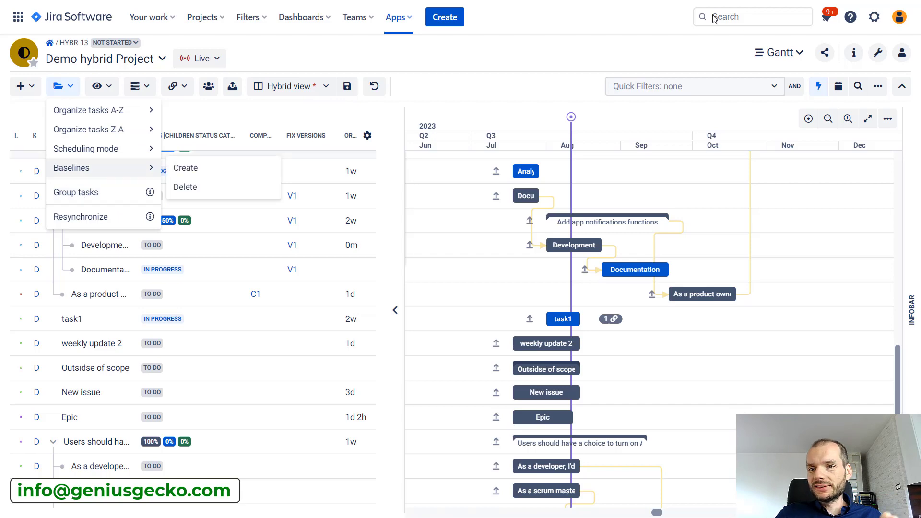
click(777, 53)
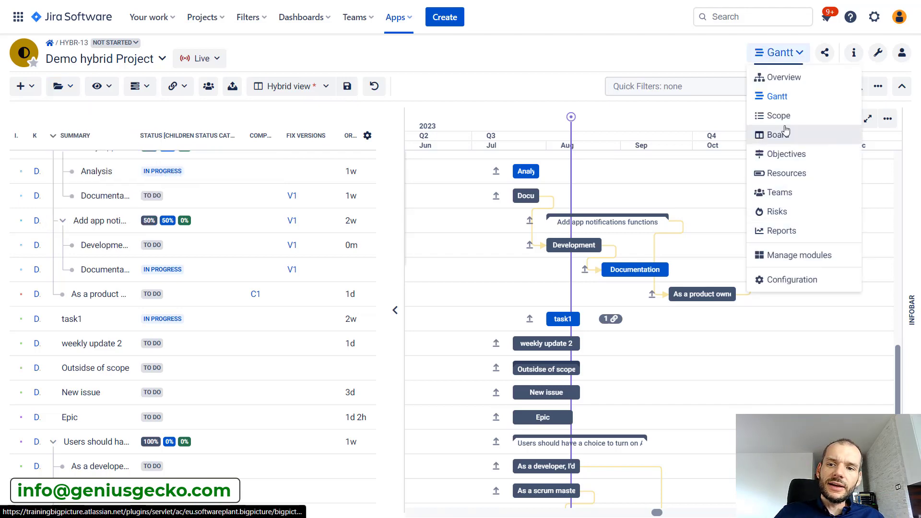
click(770, 117)
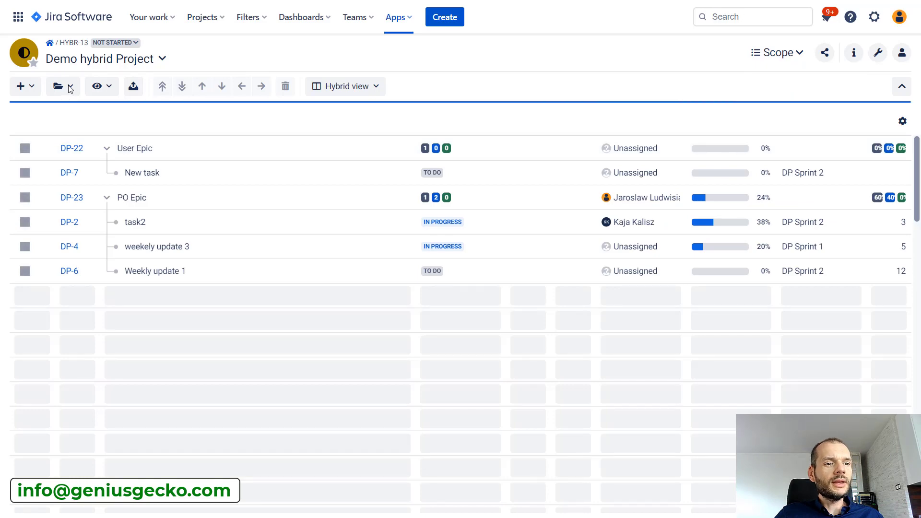
Step: Check Scope's Data options, return to the Gantt module and open its Data options
click(70, 88)
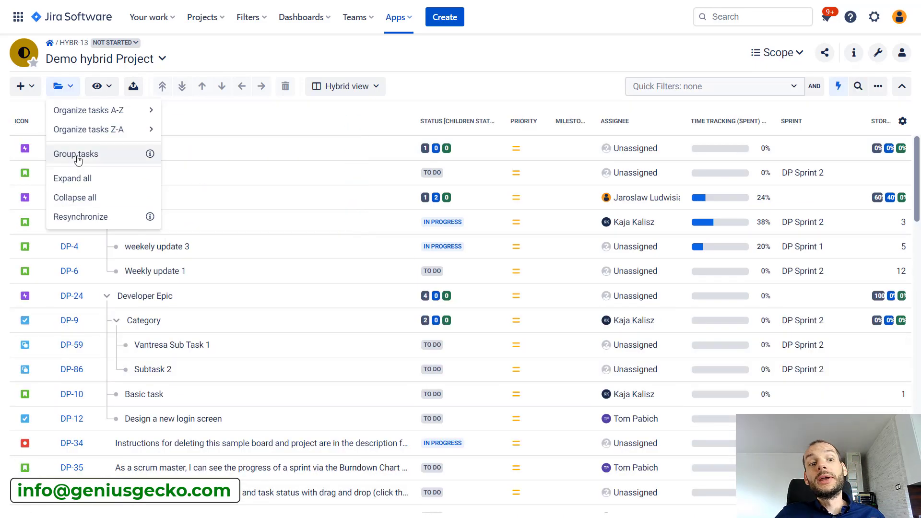
click(778, 52)
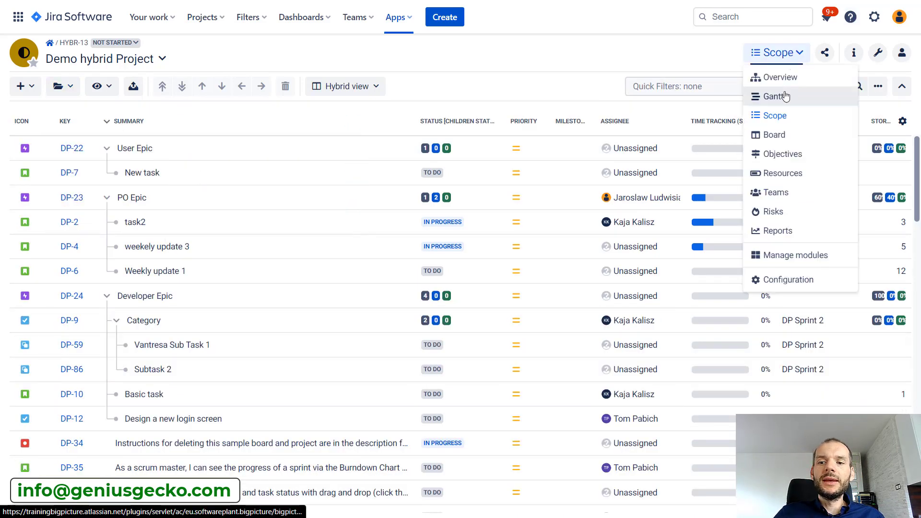
click(785, 97)
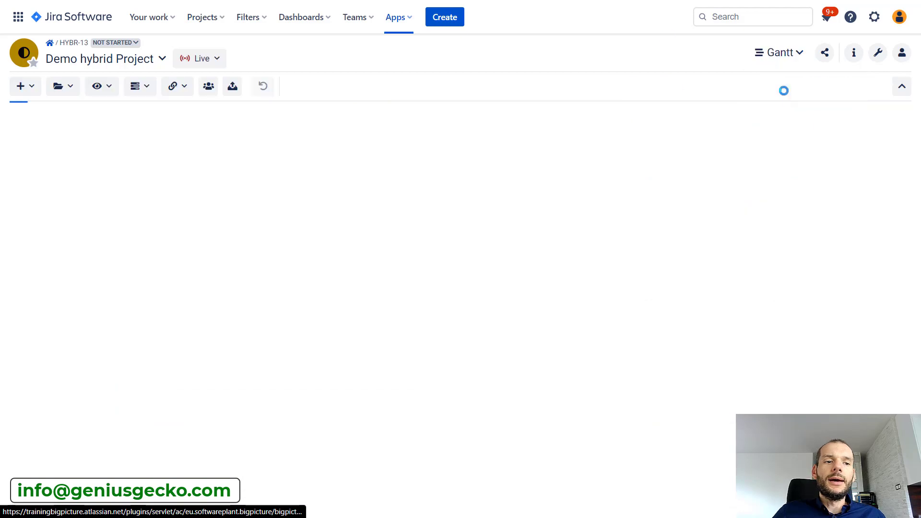
click(70, 87)
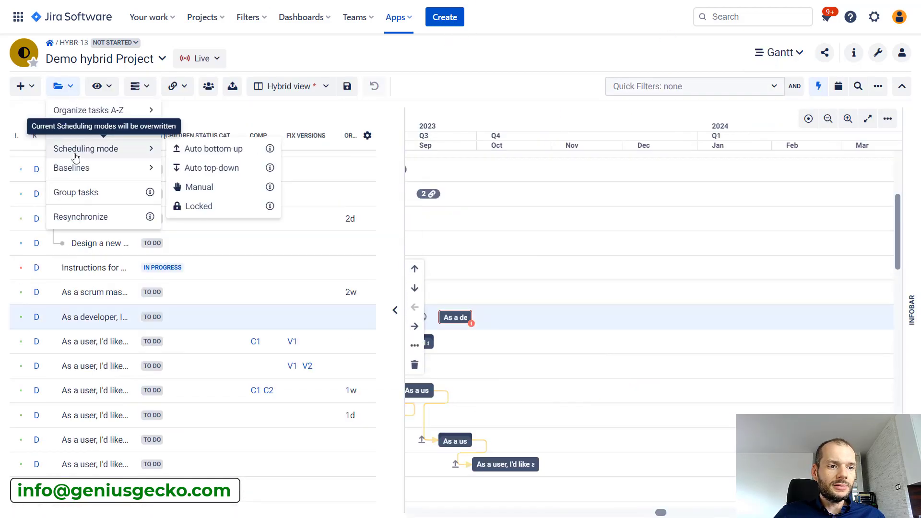
Step: Open the Group tasks settings, then close them without applying any grouping
click(76, 192)
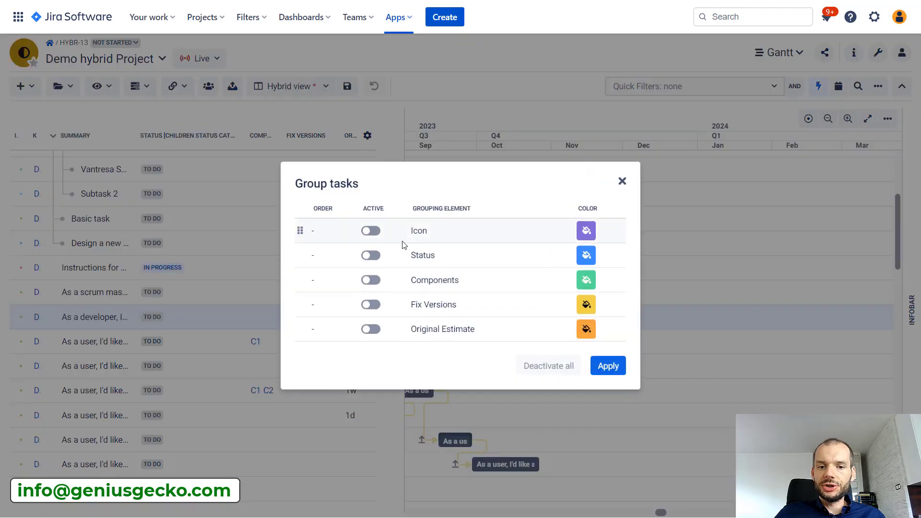
click(622, 181)
Step: Save the changes to the Hybrid column view
scroll(397, 414, down, 10)
scroll(397, 413, down, 5)
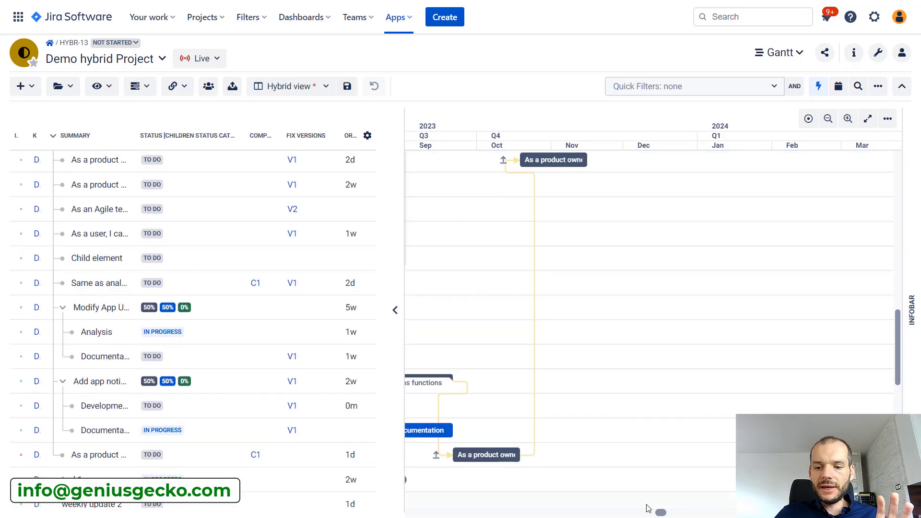
drag(663, 512, 657, 513)
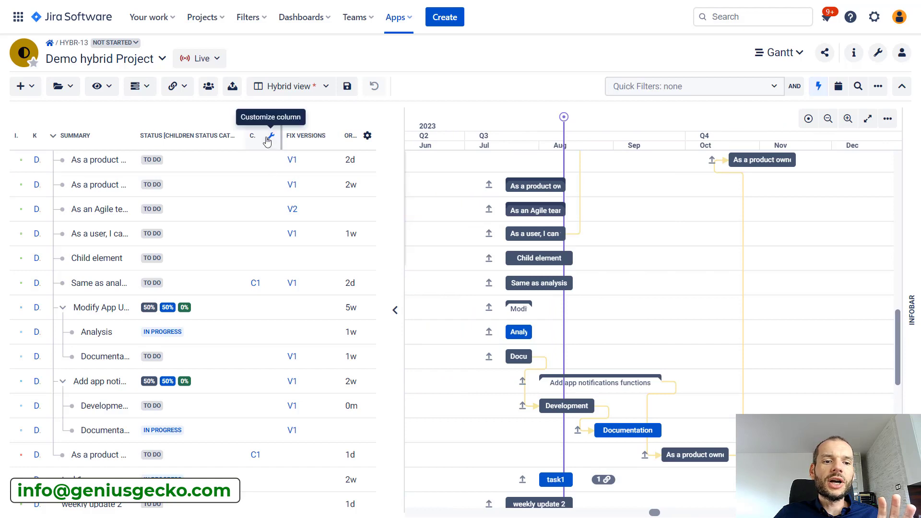
click(346, 86)
Step: Try the Task scheduling columns and their Group tasks dialog, then return to Hybrid view
click(311, 87)
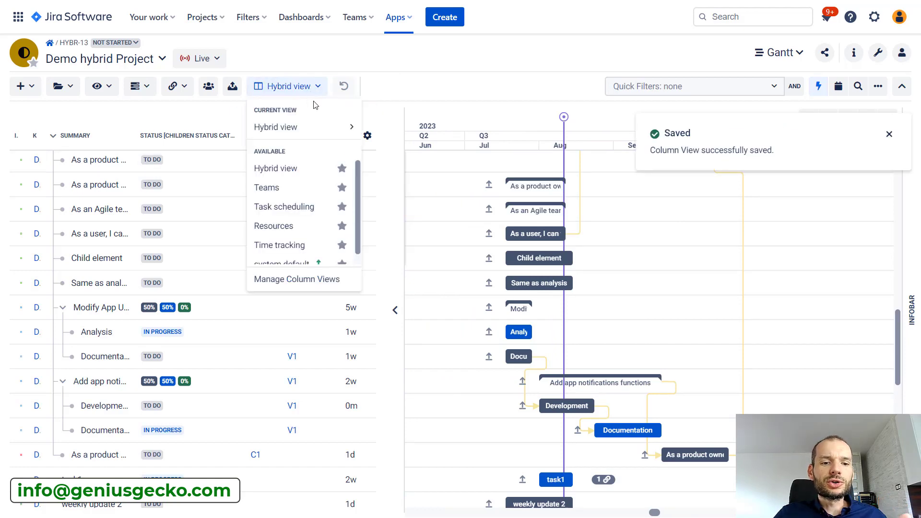
click(284, 207)
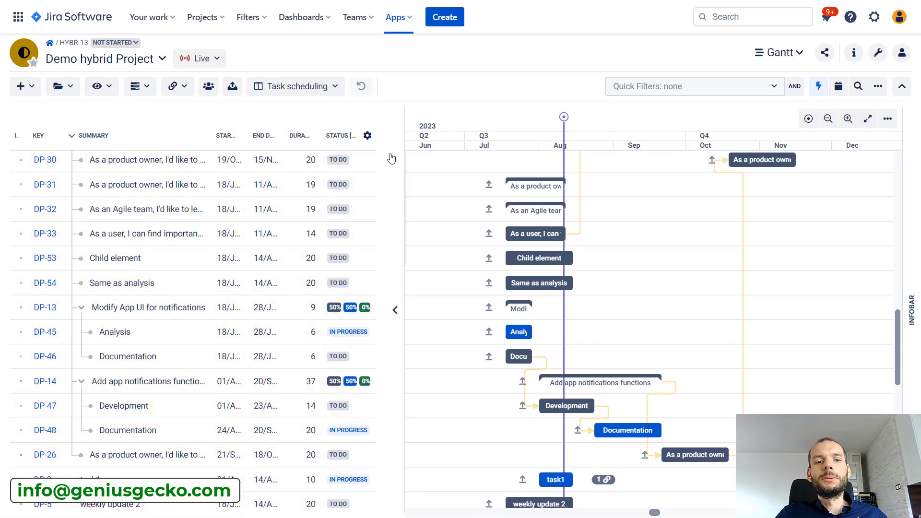
click(66, 86)
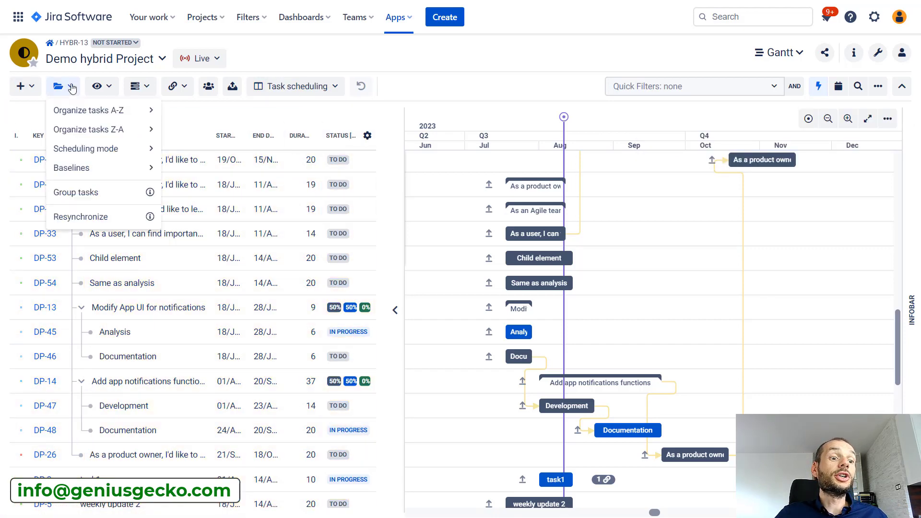
click(69, 197)
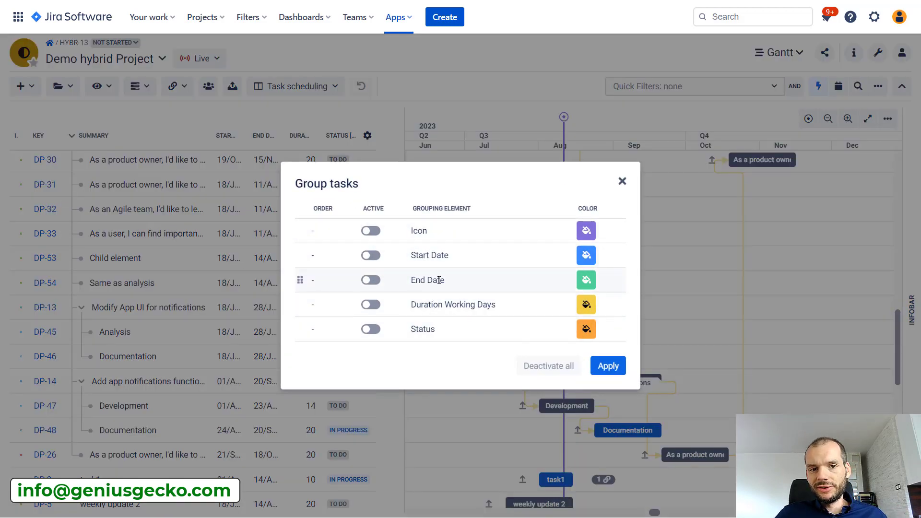
click(622, 182)
click(298, 86)
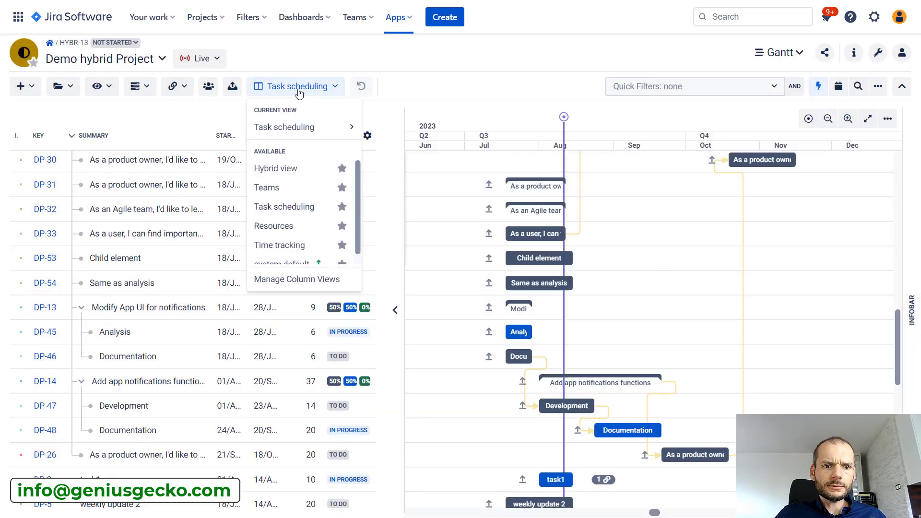
click(301, 172)
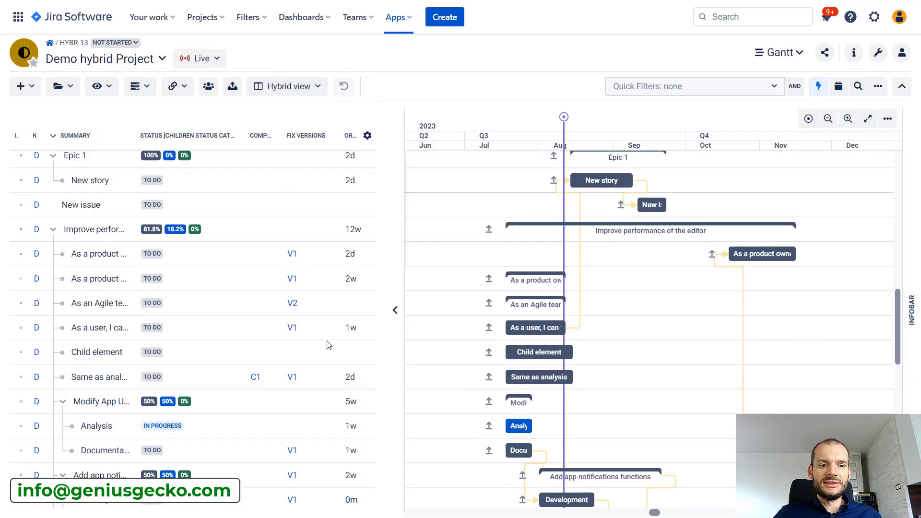
Step: Widen the task table over the Gantt chart, then narrow it slightly to enlarge the chart
scroll(322, 345, down, 5)
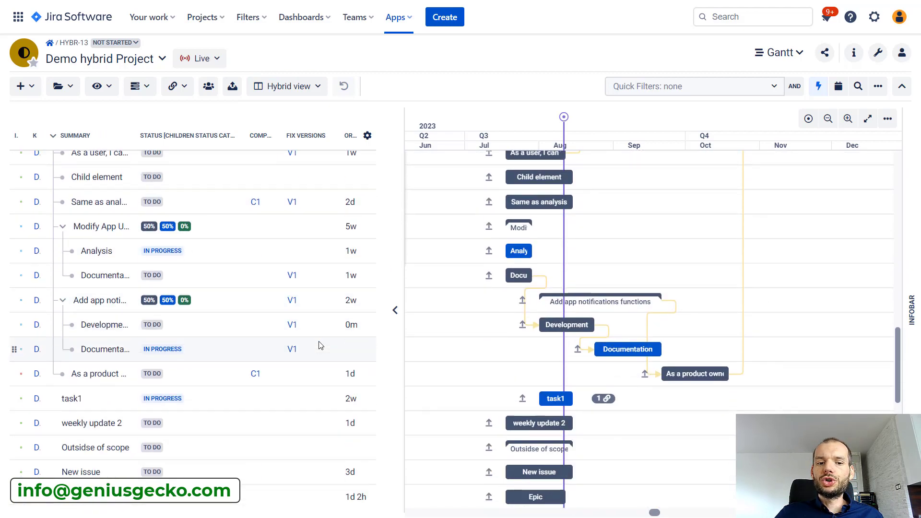
scroll(321, 345, down, 2)
scroll(321, 345, up, 1)
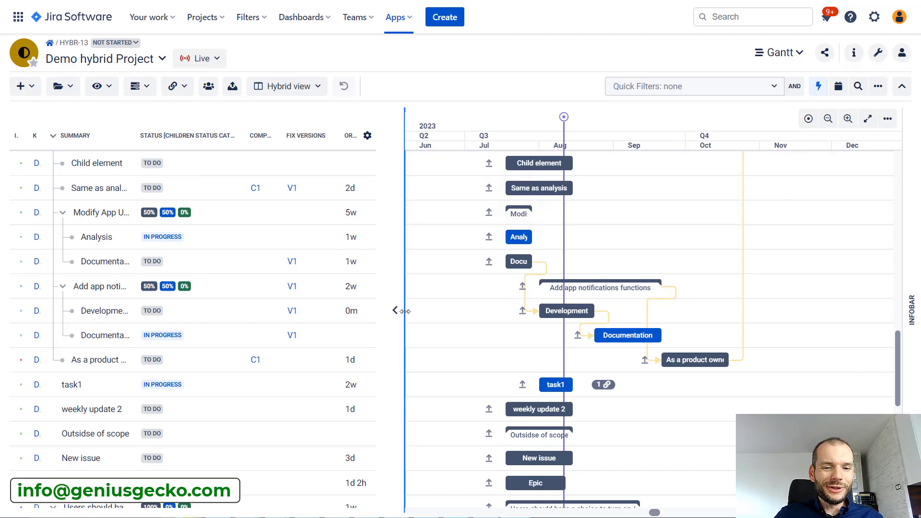
drag(624, 321, 621, 322)
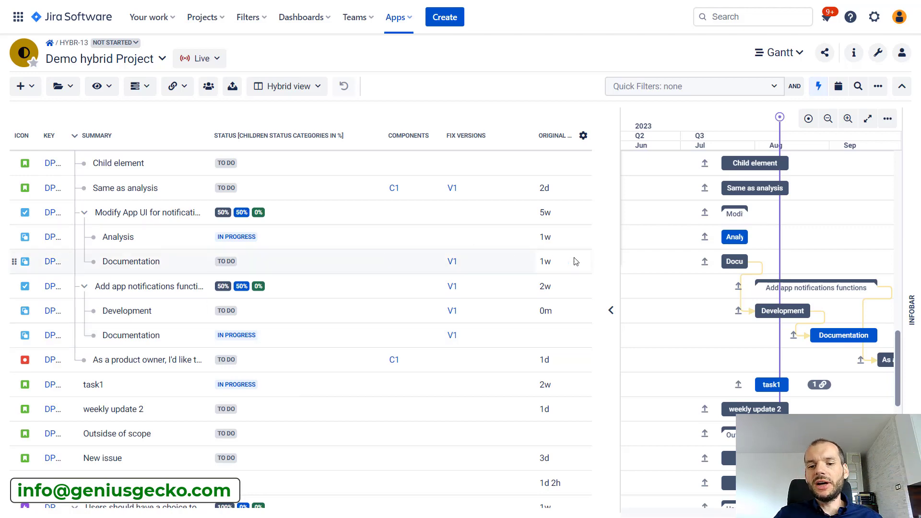
drag(620, 275, 540, 266)
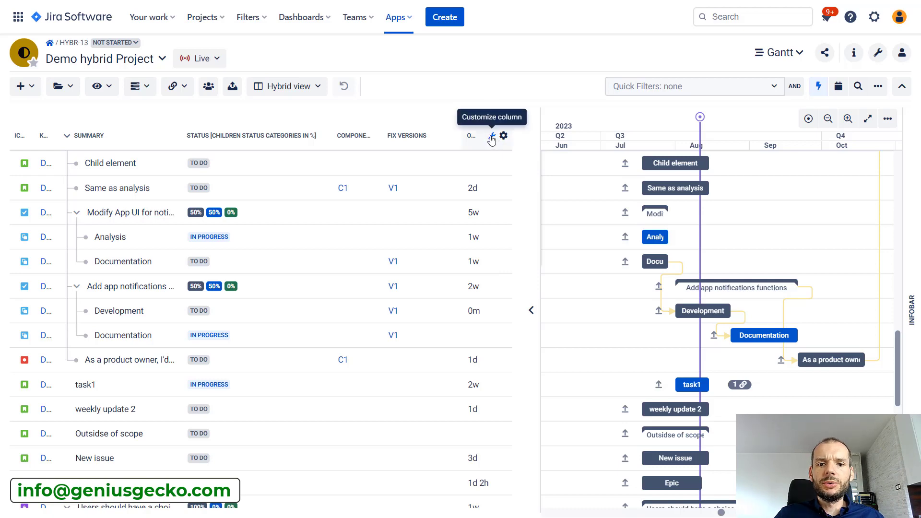
click(492, 137)
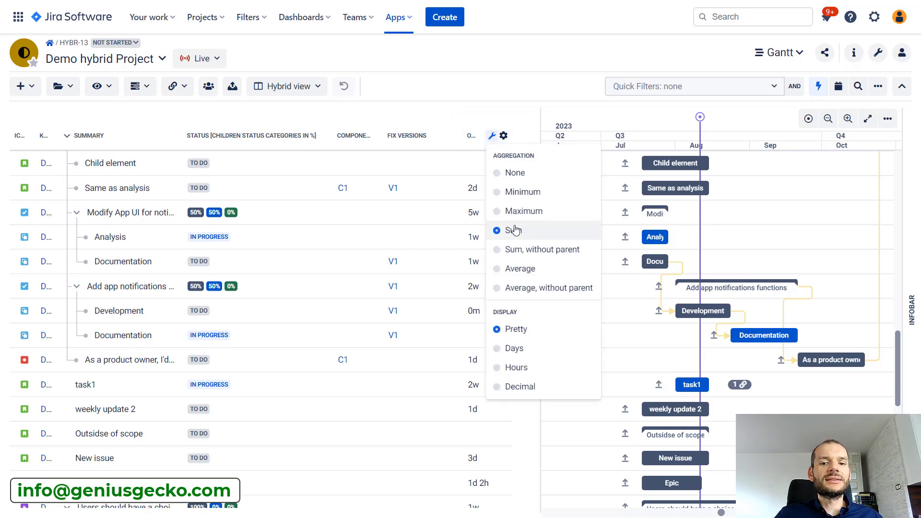
click(529, 67)
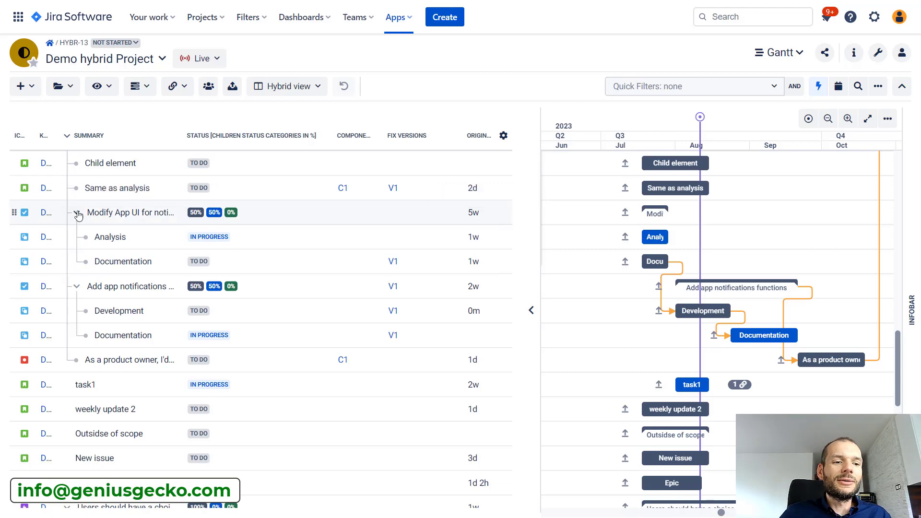
Step: Collapse Modify App UI and Add app notifications functions, then re-expand Modify App UI
scroll(79, 216, up, 1)
click(76, 236)
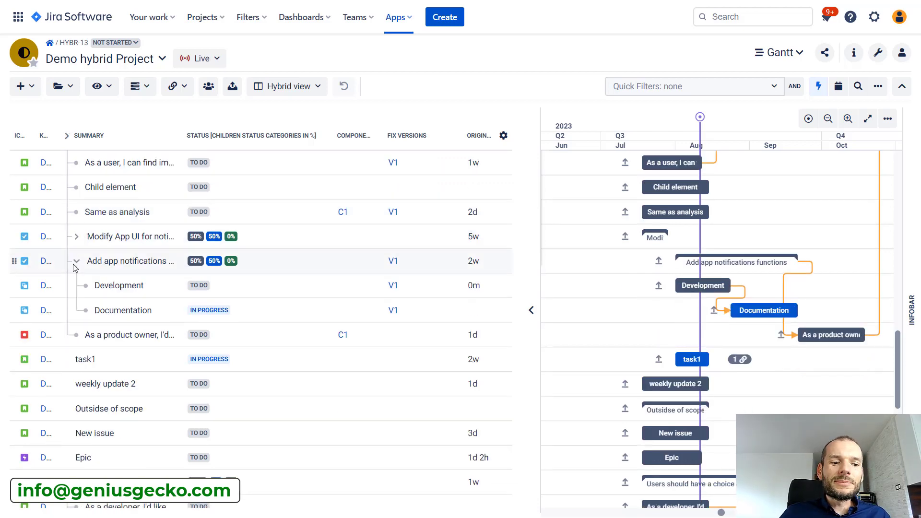
click(76, 263)
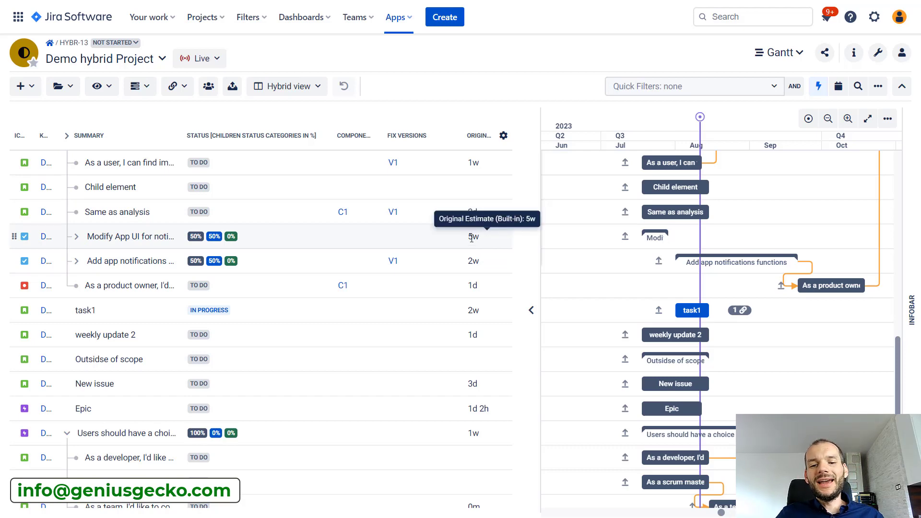
click(76, 237)
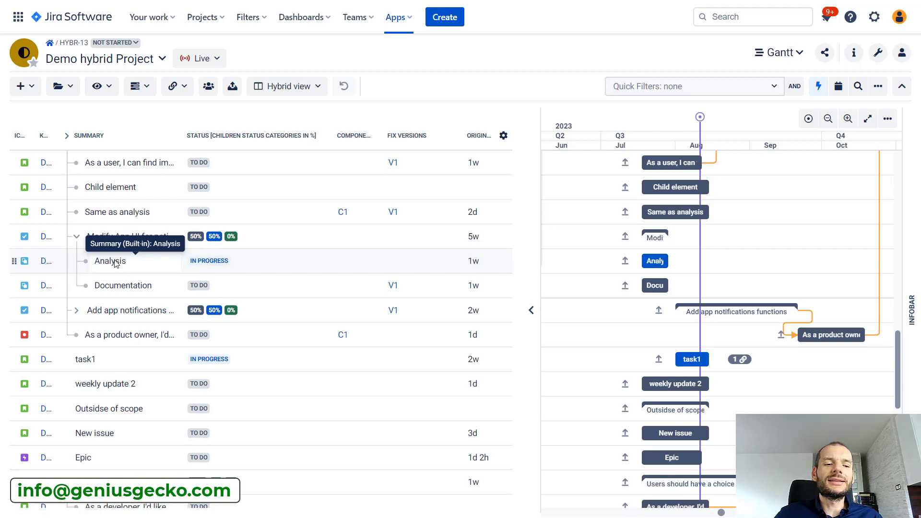
Step: Reorder the Documentation subtask within its parent task
drag(14, 286, 53, 290)
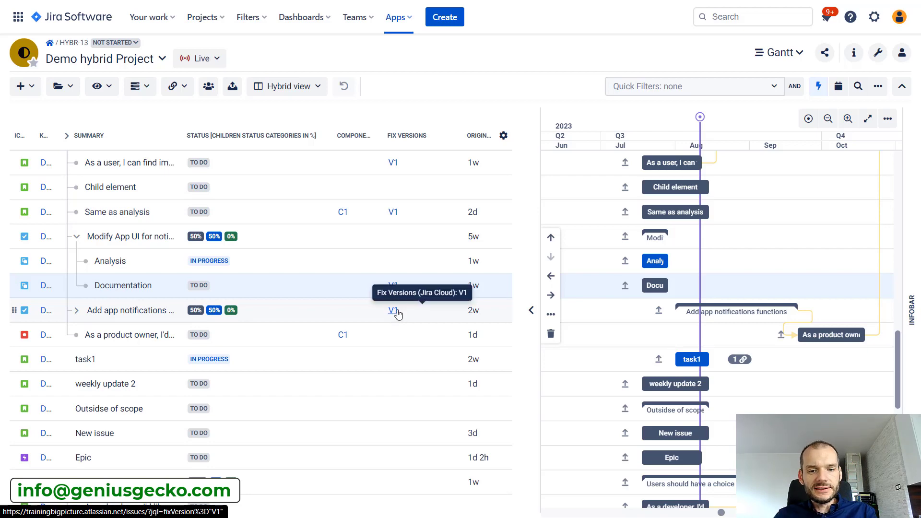
scroll(397, 313, up, 1)
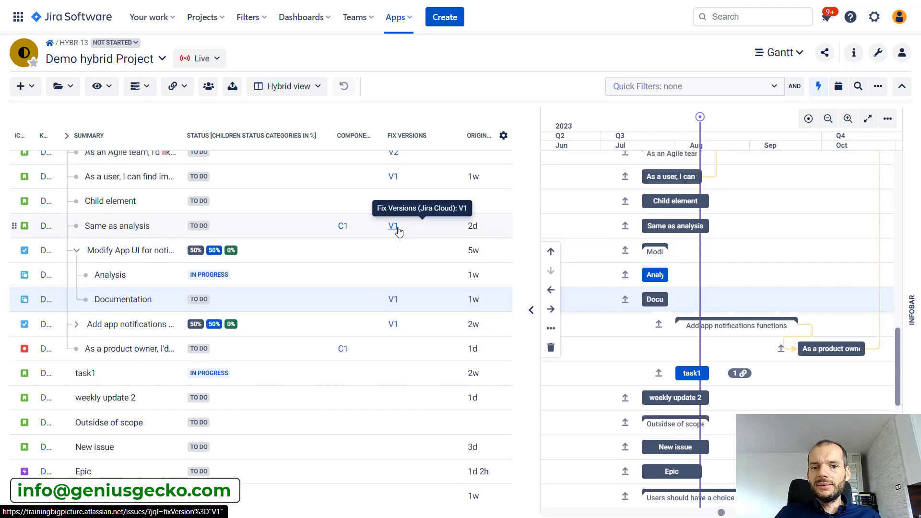
scroll(397, 231, up, 2)
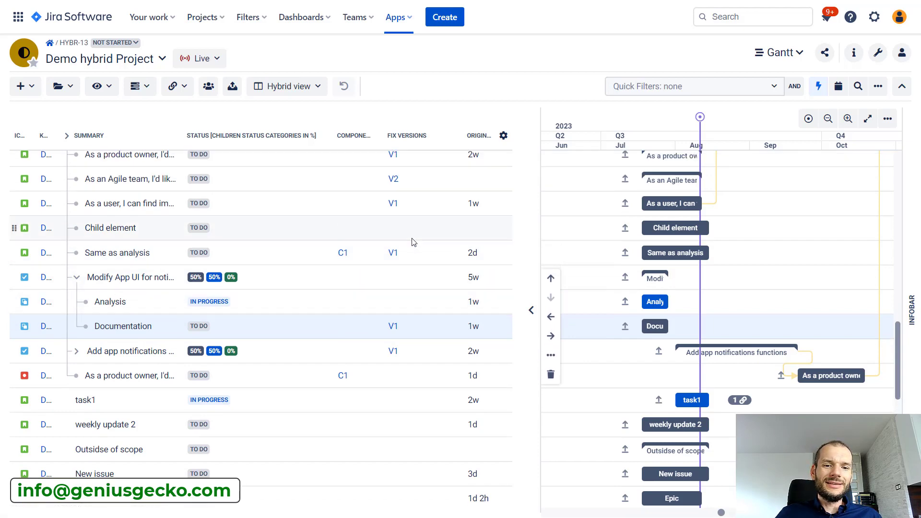
scroll(396, 201, up, 2)
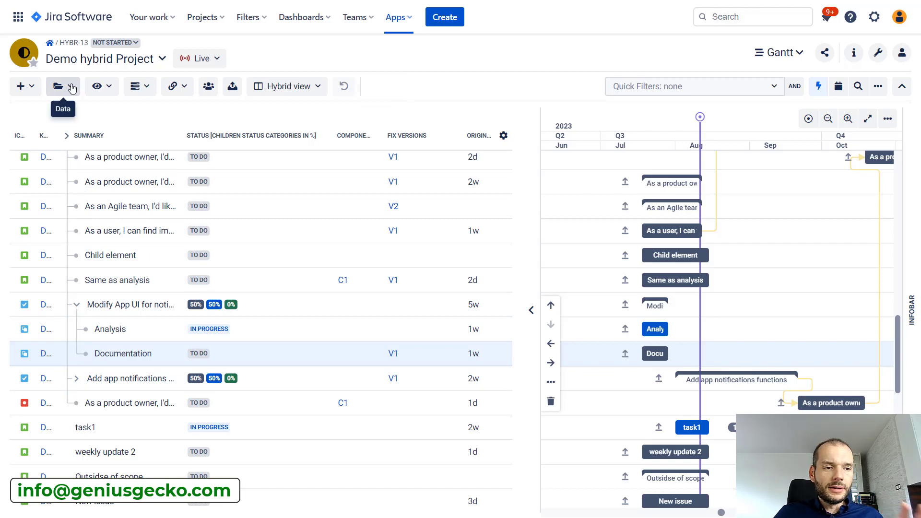
Step: Enable Fix Versions and Components grouping, with Components as the second level, and apply it
click(71, 87)
click(76, 192)
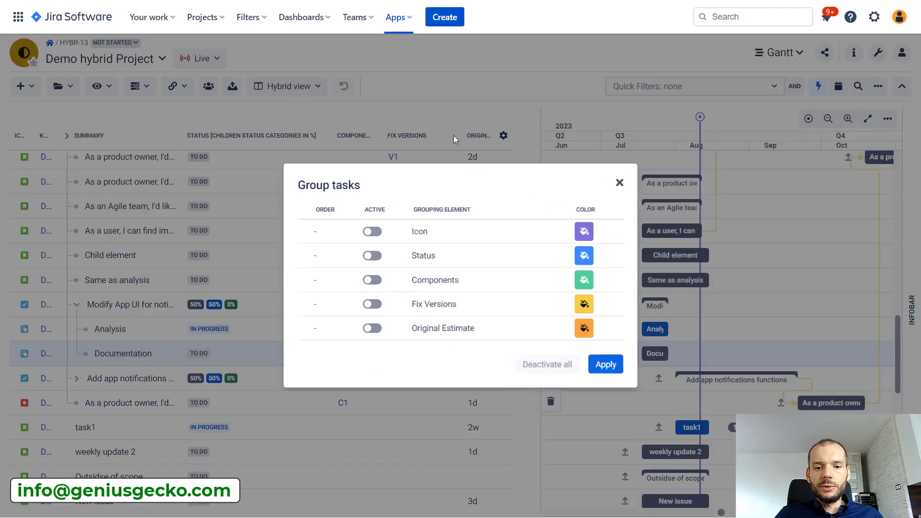
click(371, 303)
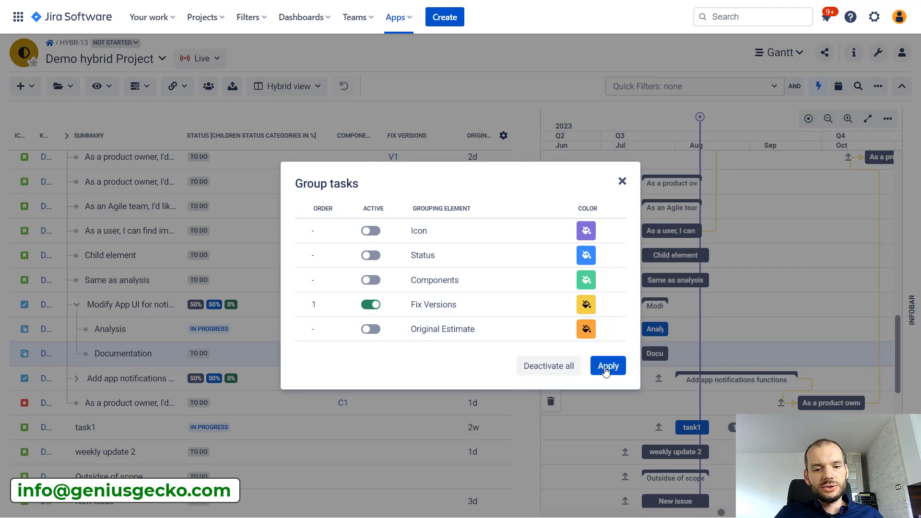
click(372, 282)
drag(300, 280, 310, 326)
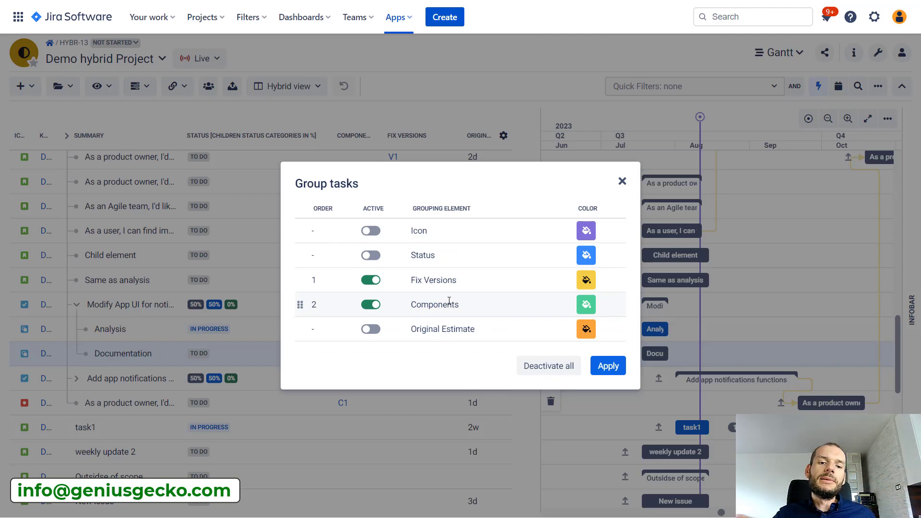
click(608, 366)
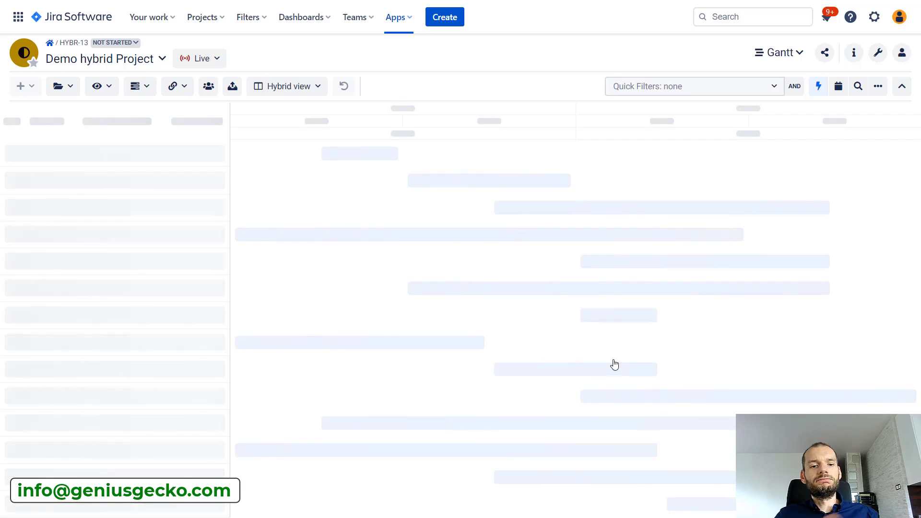
Step: Collapse the no-value, V1 and V2 groups, widen the table, then expand Fix Versions: V1
scroll(344, 330, up, 5)
click(26, 281)
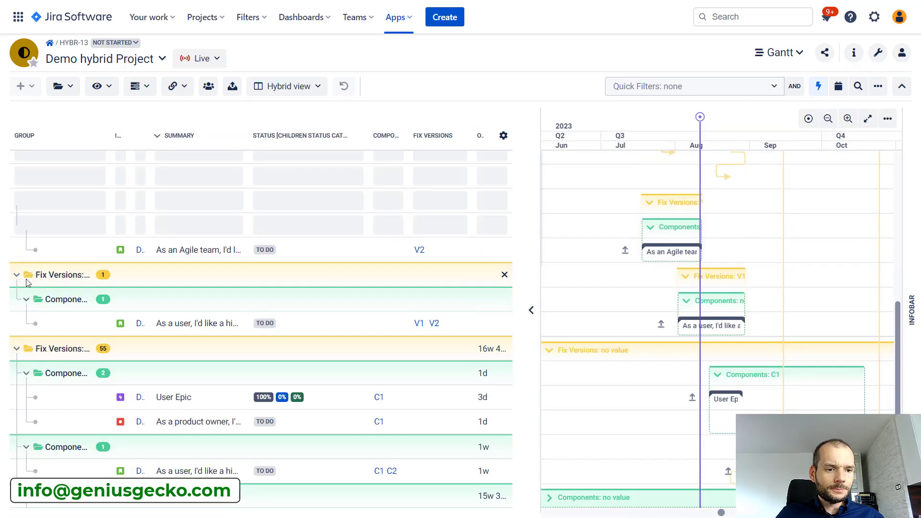
scroll(31, 276, up, 3)
scroll(31, 276, up, 3)
click(18, 164)
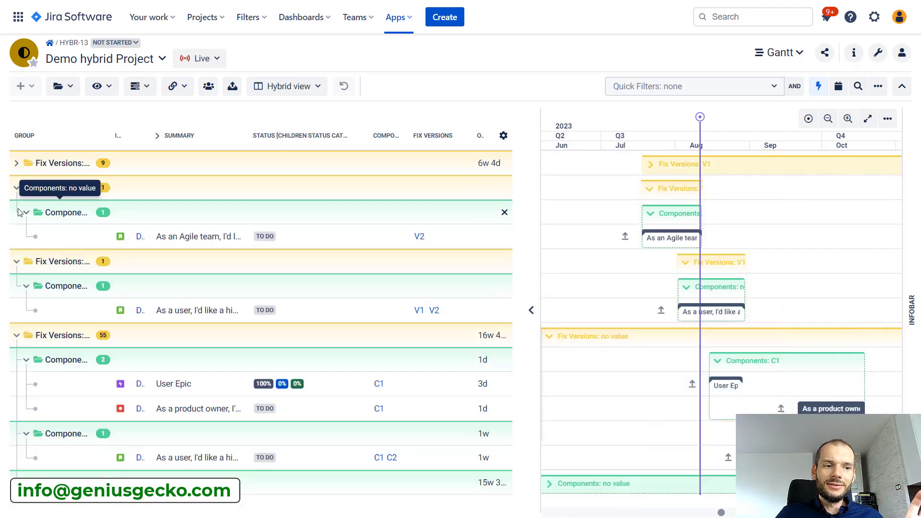
click(16, 187)
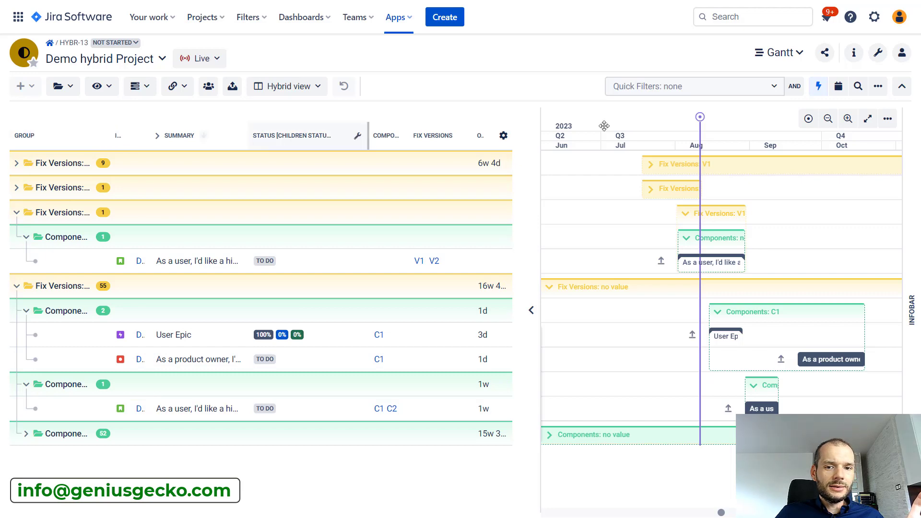
drag(540, 173, 771, 165)
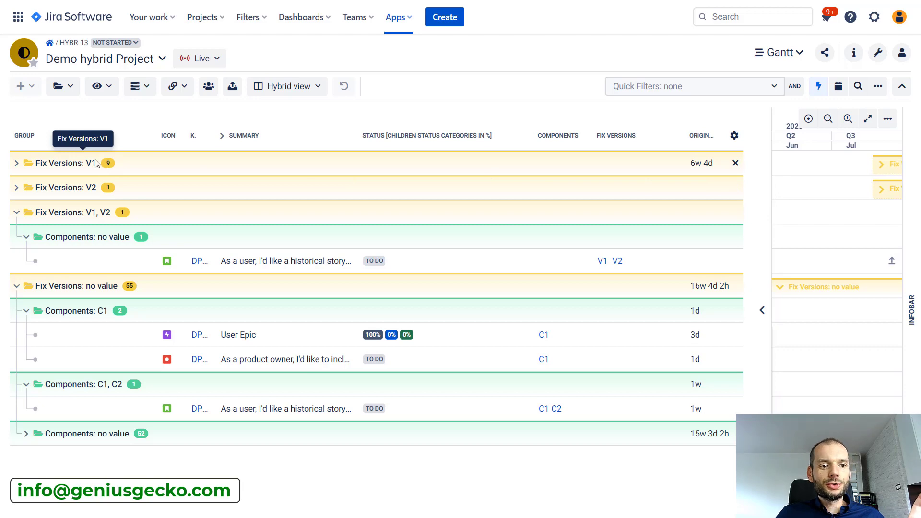
click(17, 163)
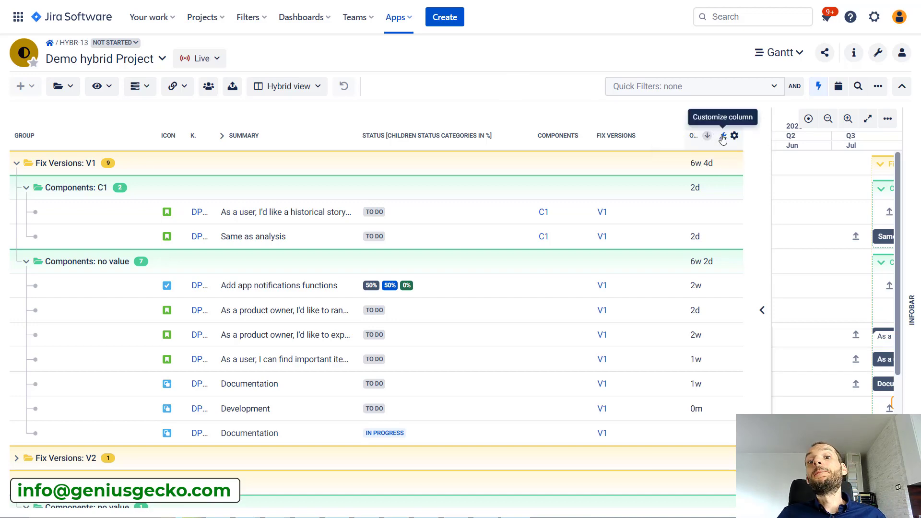
Step: Sort issues by Original Estimate and check its aggregation options without changing them
click(723, 140)
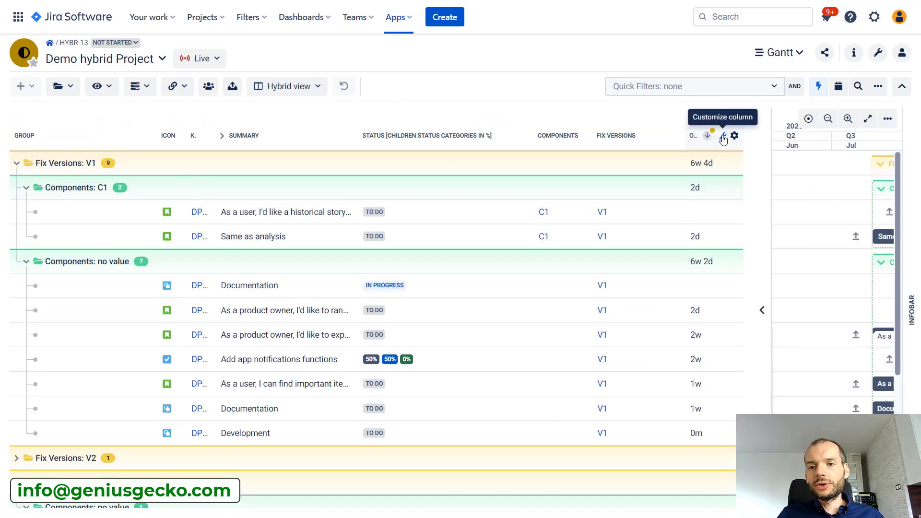
click(723, 137)
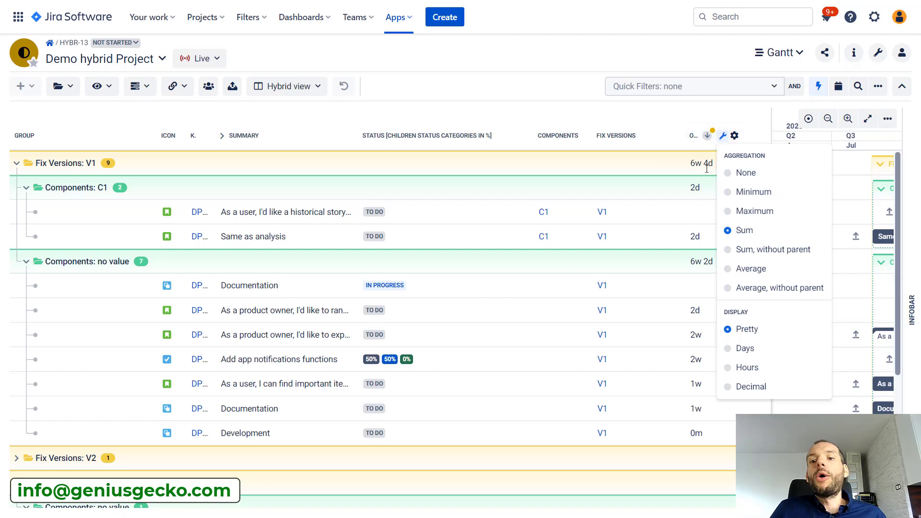
click(594, 113)
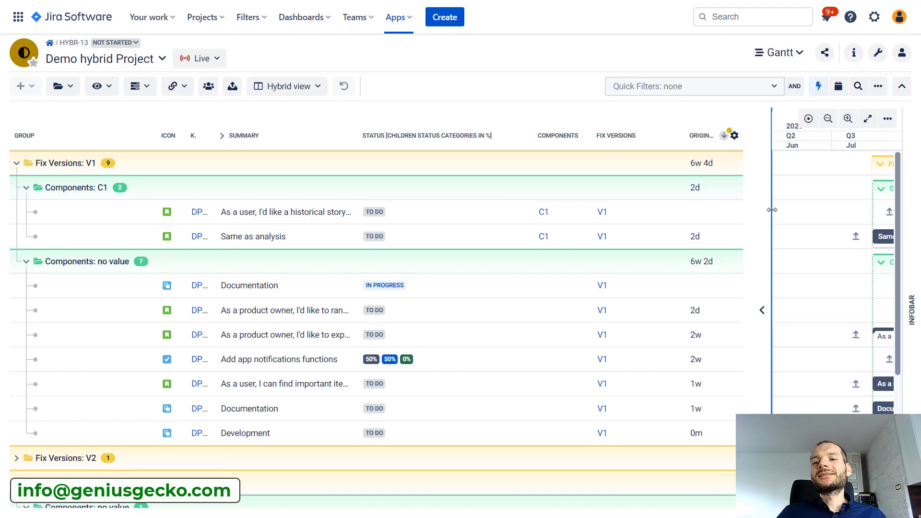
Step: Enlarge the Gantt chart, then collapse the Components: C1 and Components: no value subgroups under V1
drag(772, 210, 294, 247)
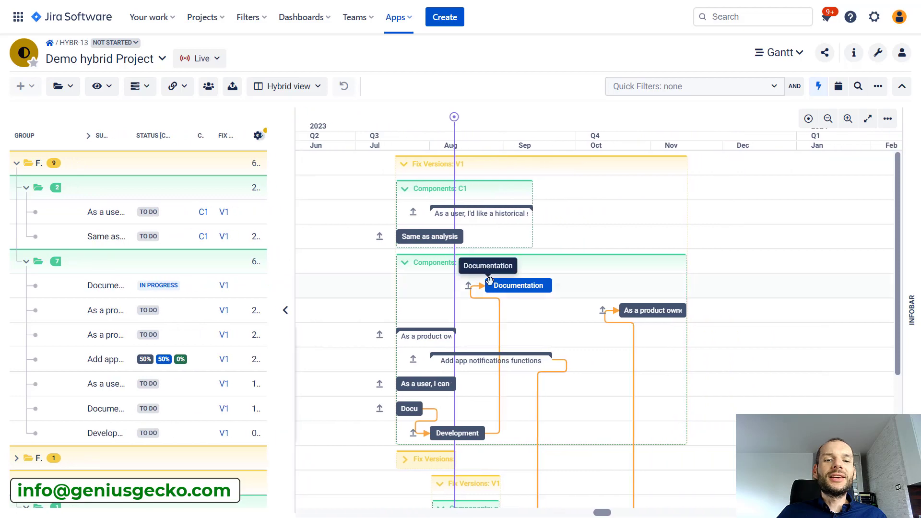
mouse_move(490, 277)
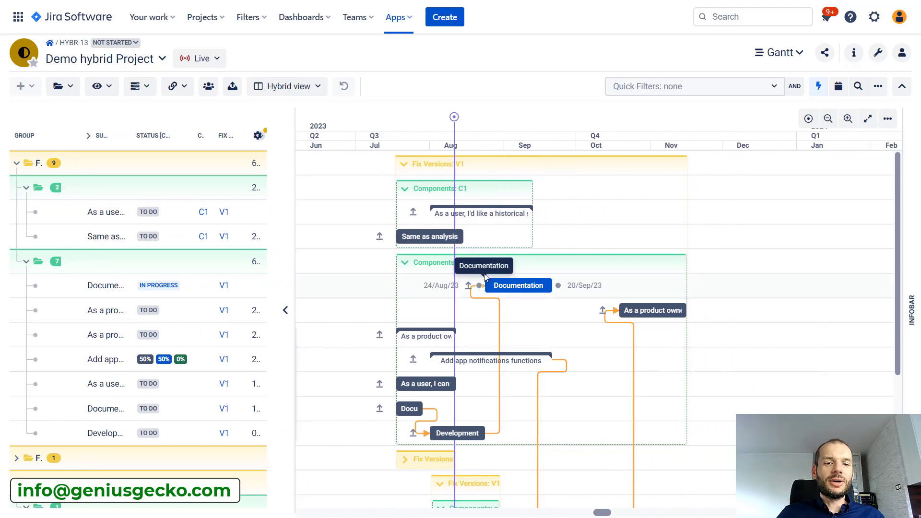
click(405, 189)
click(406, 213)
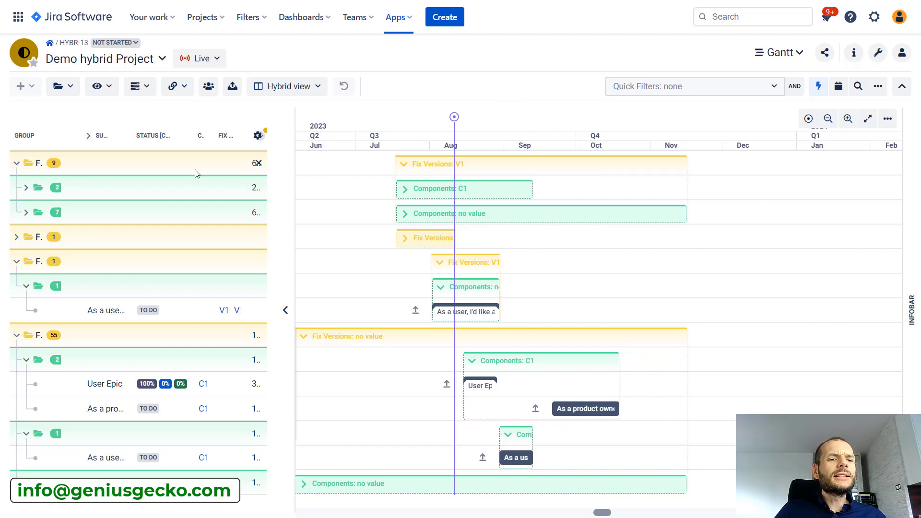
Step: Widen the task table in stages until group names like Fix Versions: V1 show fully
drag(290, 184, 263, 187)
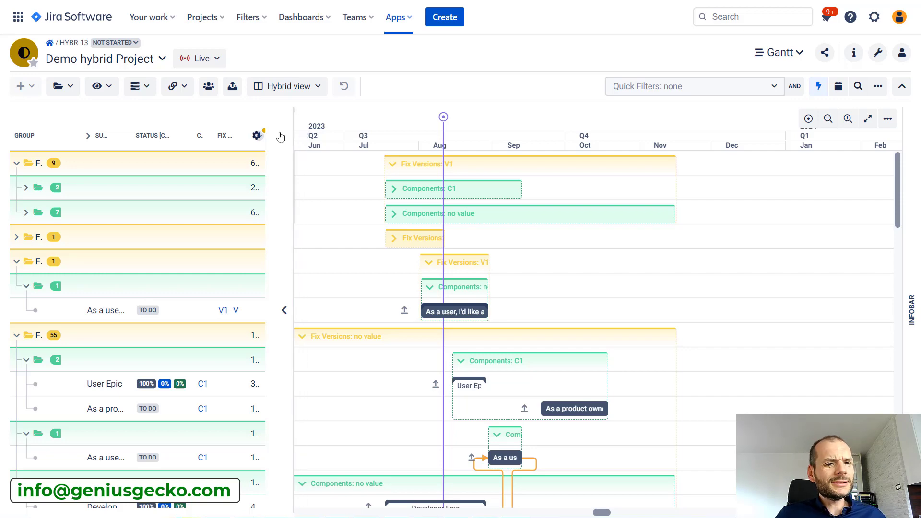
drag(283, 138, 390, 146)
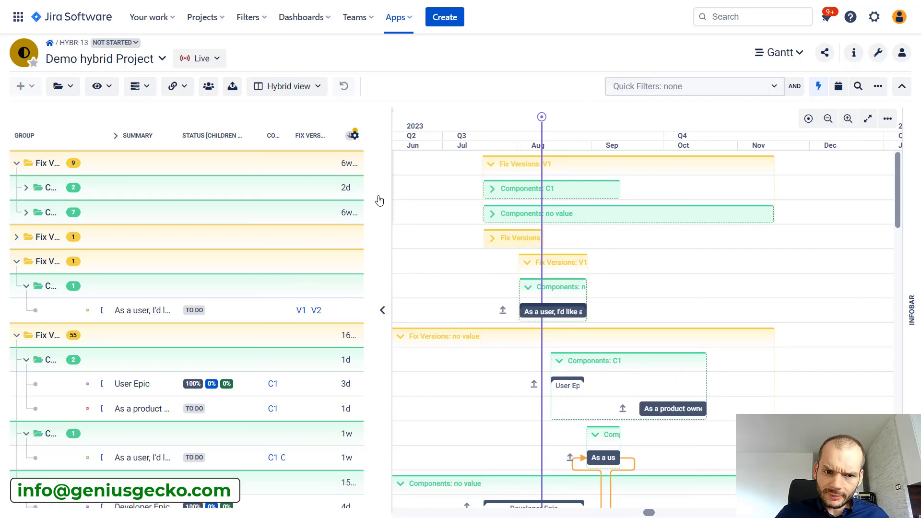
drag(383, 199, 612, 201)
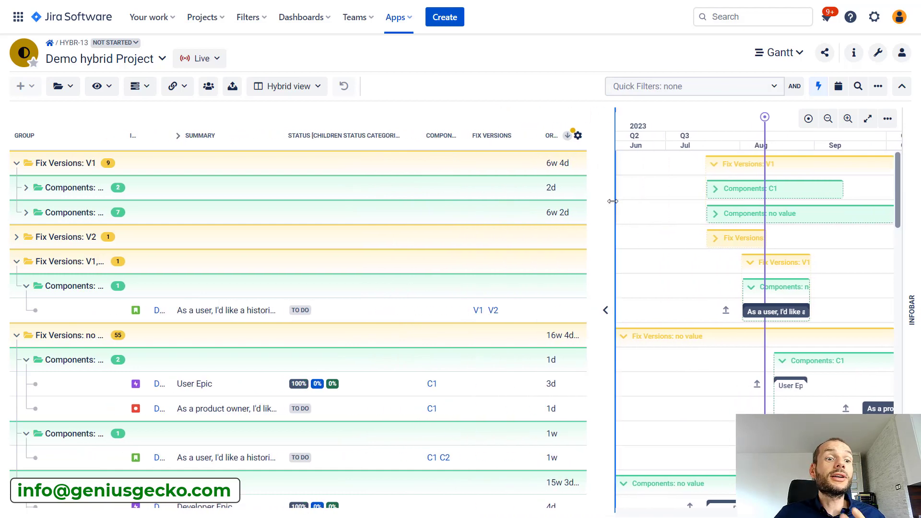
Step: Add an Assignee column to the issue grid through the column settings search 'ass'
click(579, 139)
click(531, 352)
text(ass)
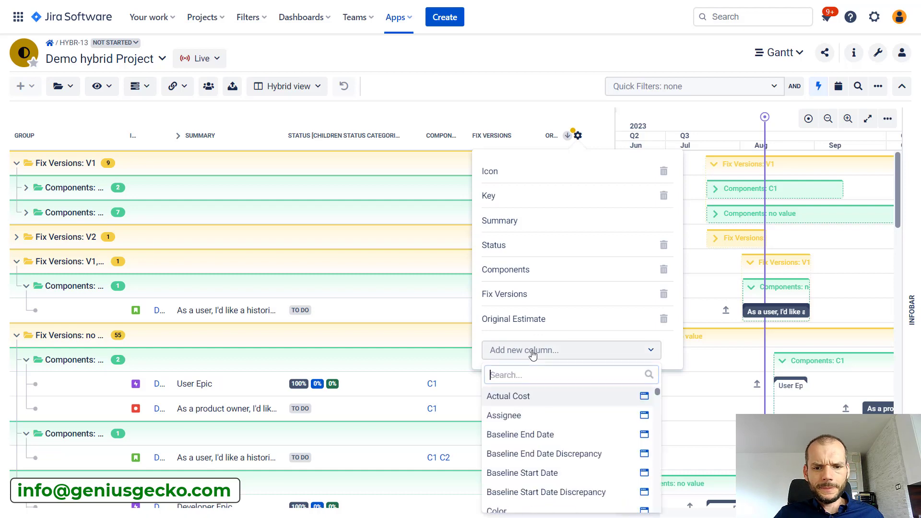
click(531, 416)
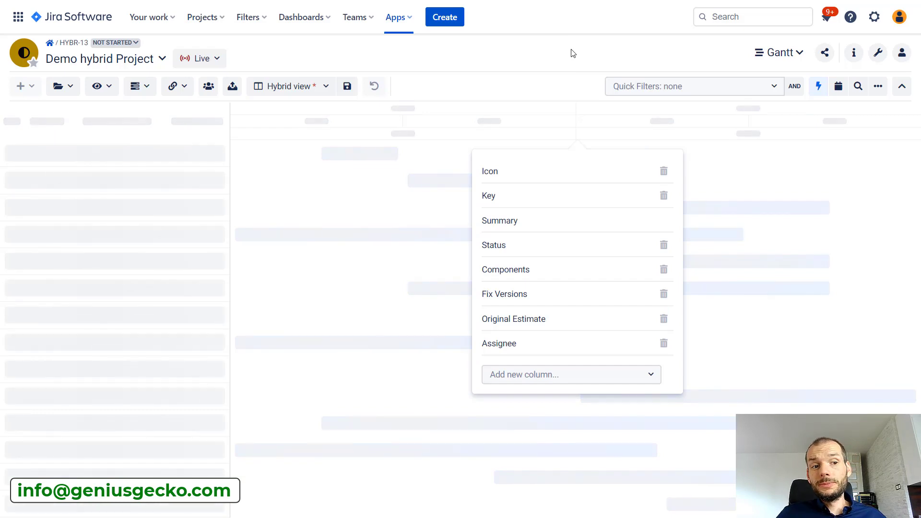
click(577, 52)
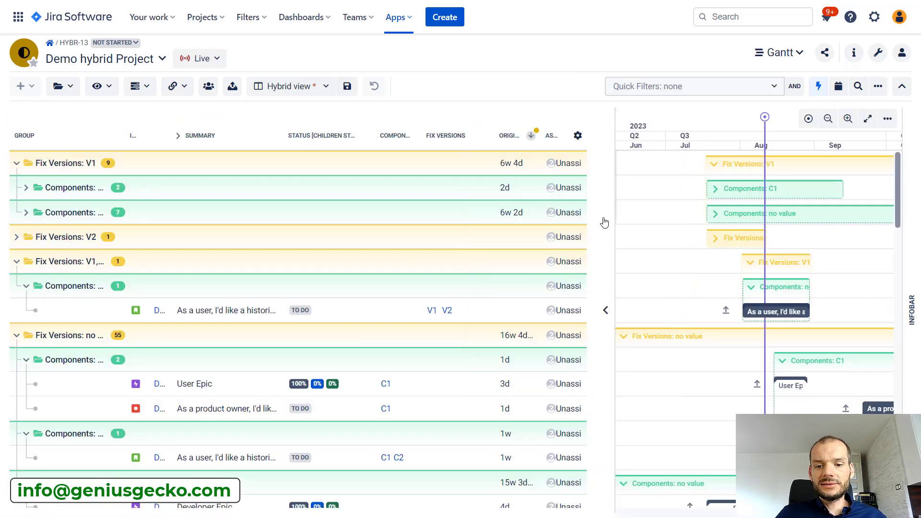
Step: Expand the Components: C1 and Components: no value groups under Fix Versions V1
scroll(560, 270, down, 3)
scroll(563, 270, down, 5)
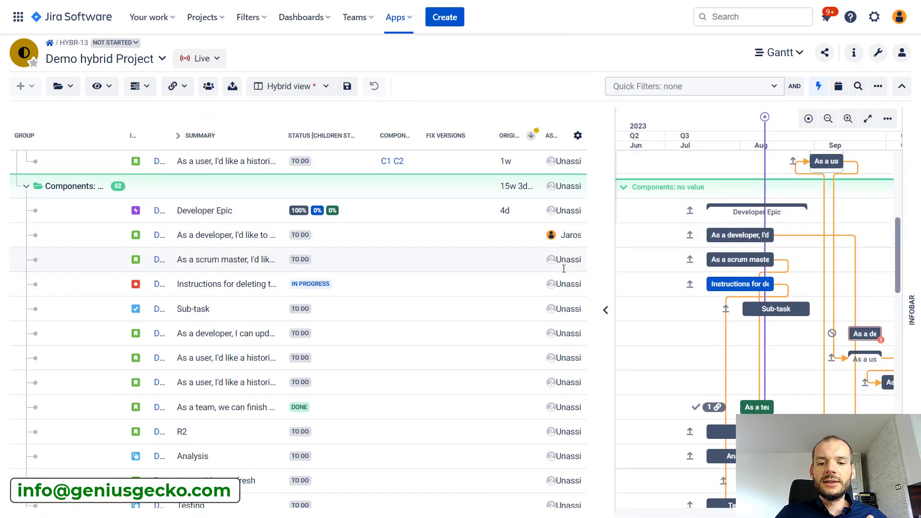
scroll(446, 268, up, 9)
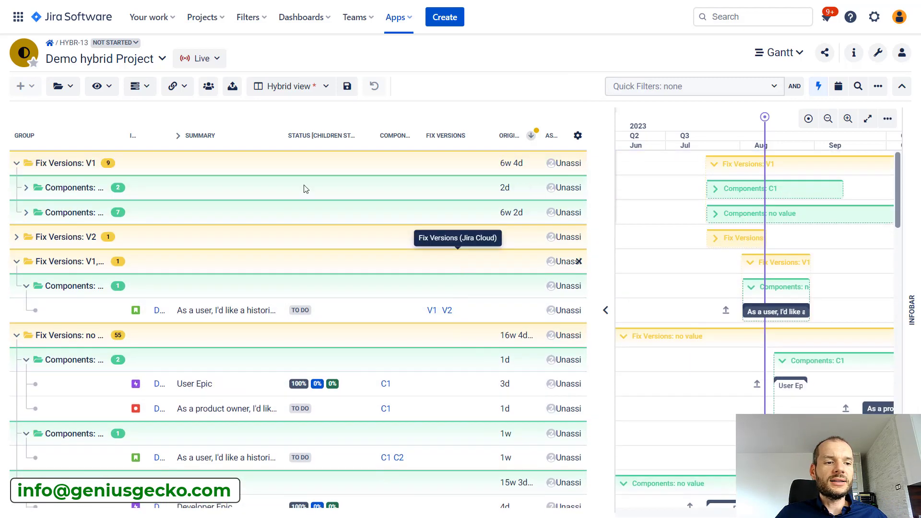
click(26, 188)
click(26, 262)
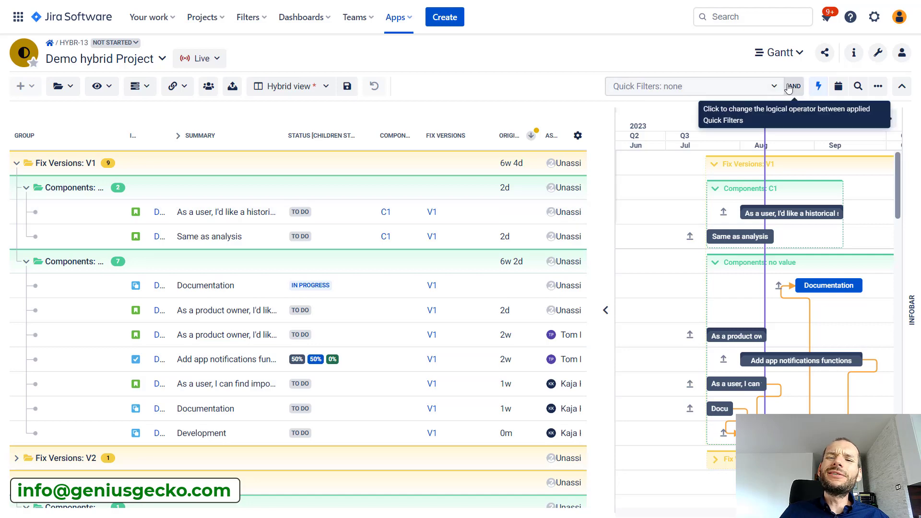
Step: Apply both assignee quick filters combined with OR, then switch issue search to JQL
click(764, 90)
scroll(706, 164, down, 1)
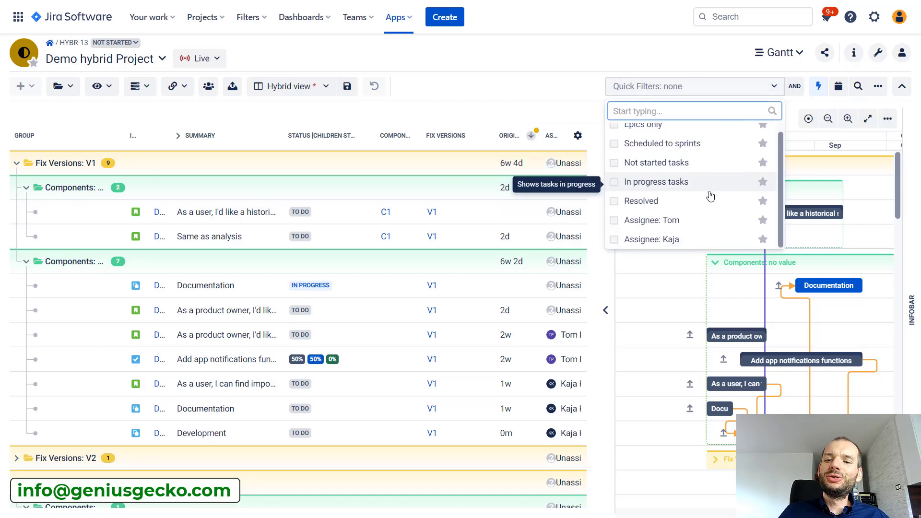
click(683, 220)
click(666, 240)
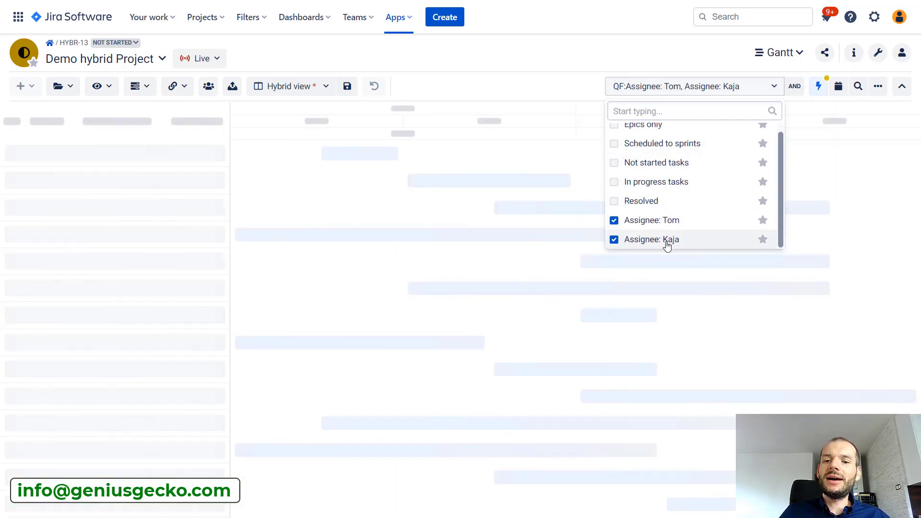
click(602, 62)
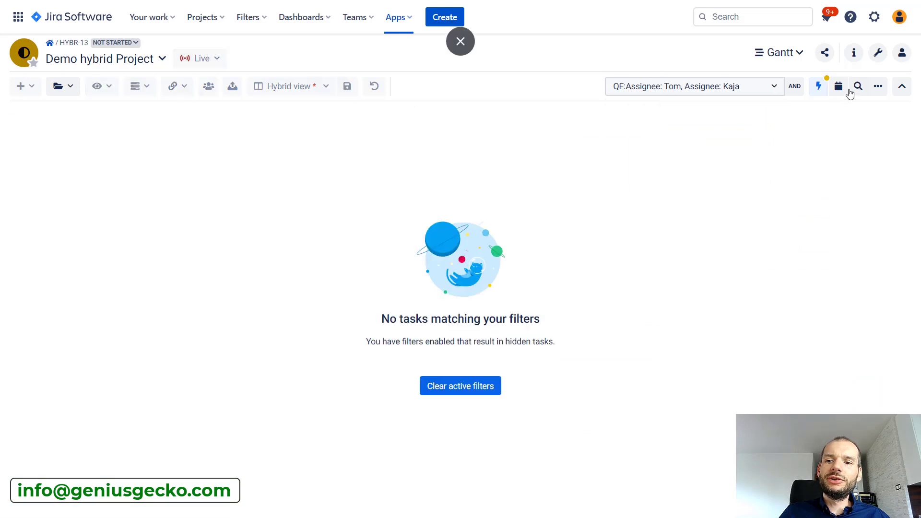
click(792, 94)
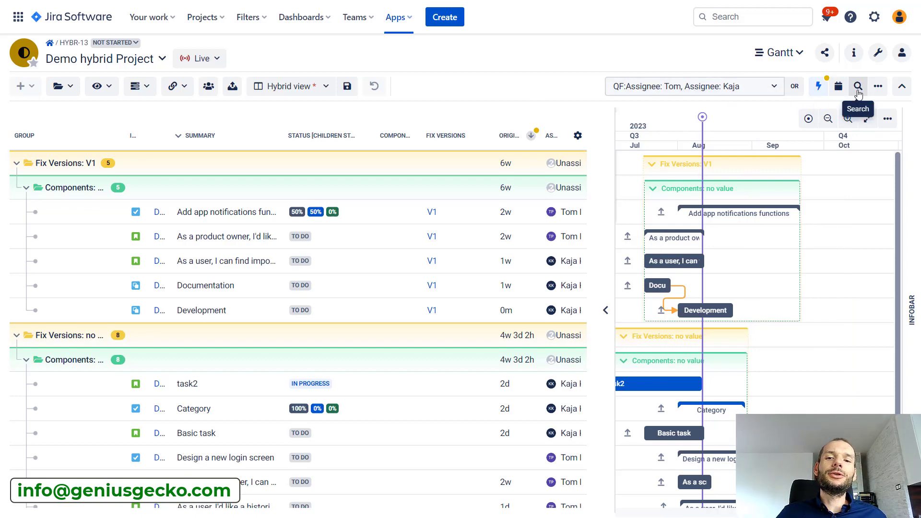
click(858, 91)
click(435, 90)
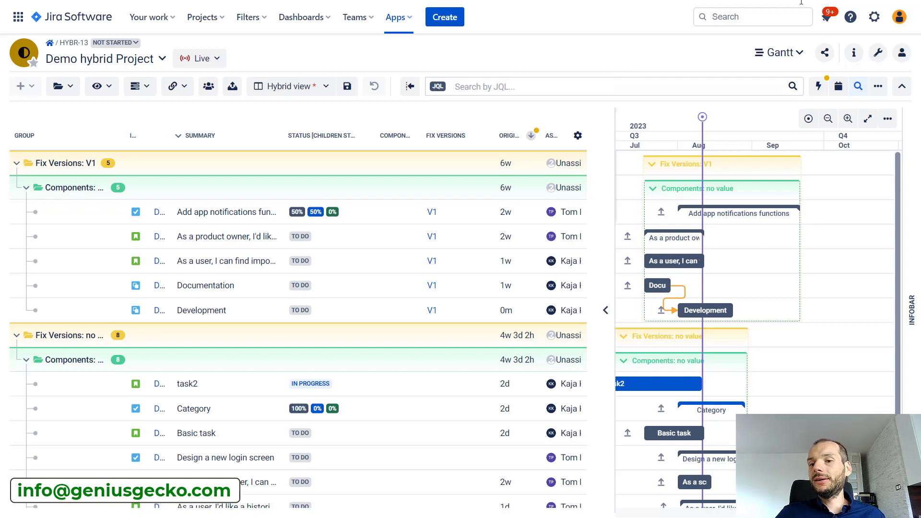
Step: Clear the active assignee quick filters with the lightning Clear filter icon
click(819, 85)
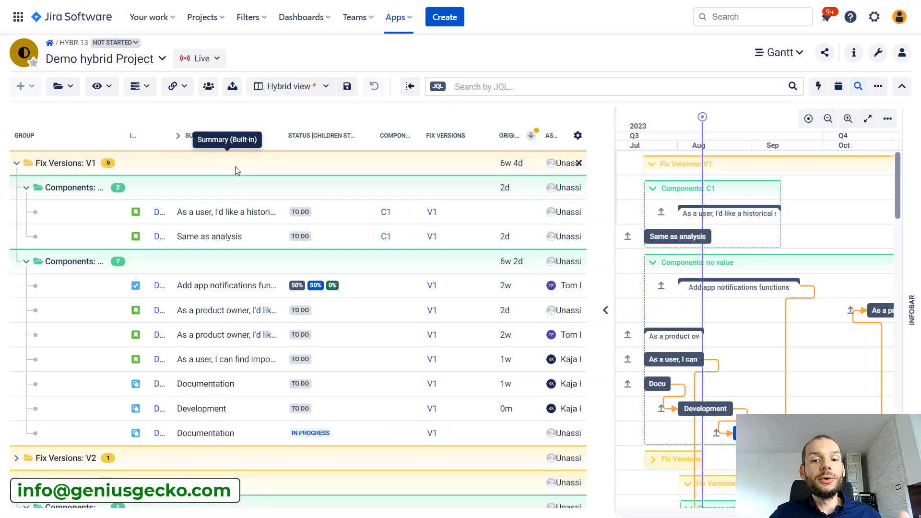
Step: Re-enable both assignee quick filters, narrowing Fix Versions V1 back to five tasks
click(818, 86)
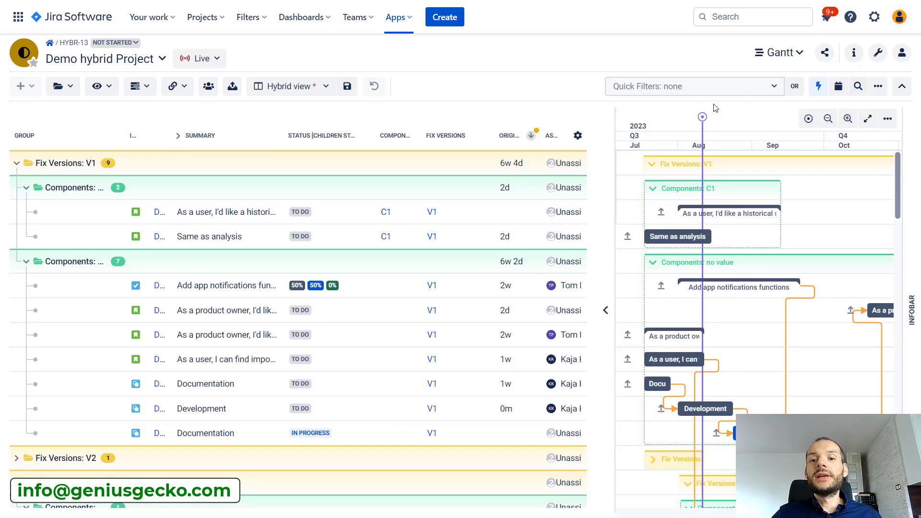
click(704, 91)
scroll(674, 189, down, 1)
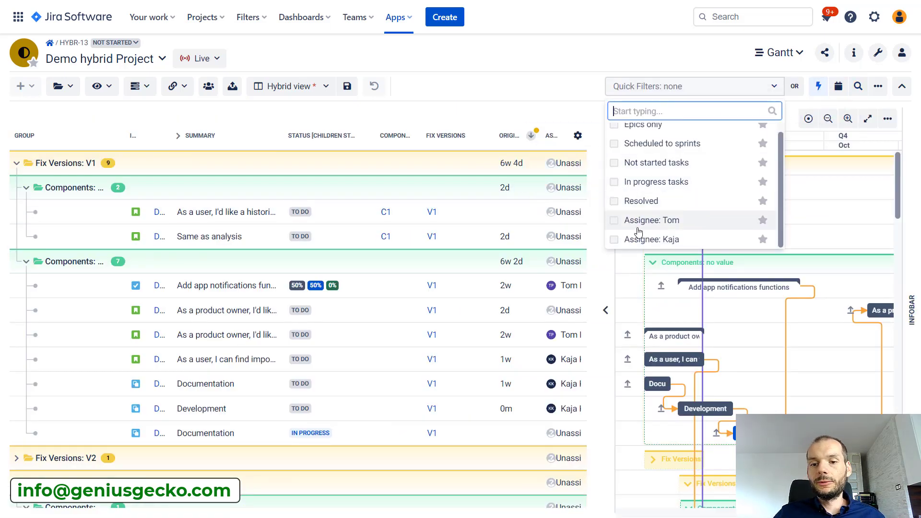
click(643, 221)
click(642, 243)
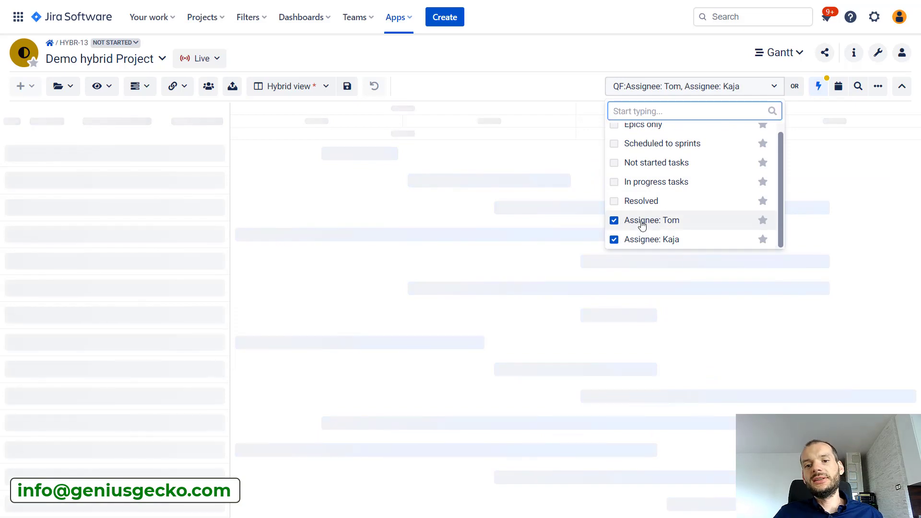
click(596, 47)
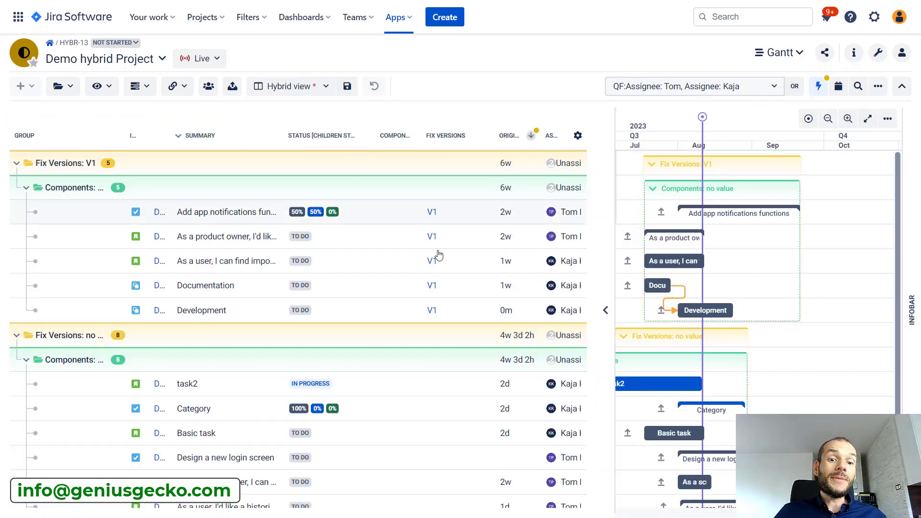
click(430, 211)
scroll(451, 331, down, 1)
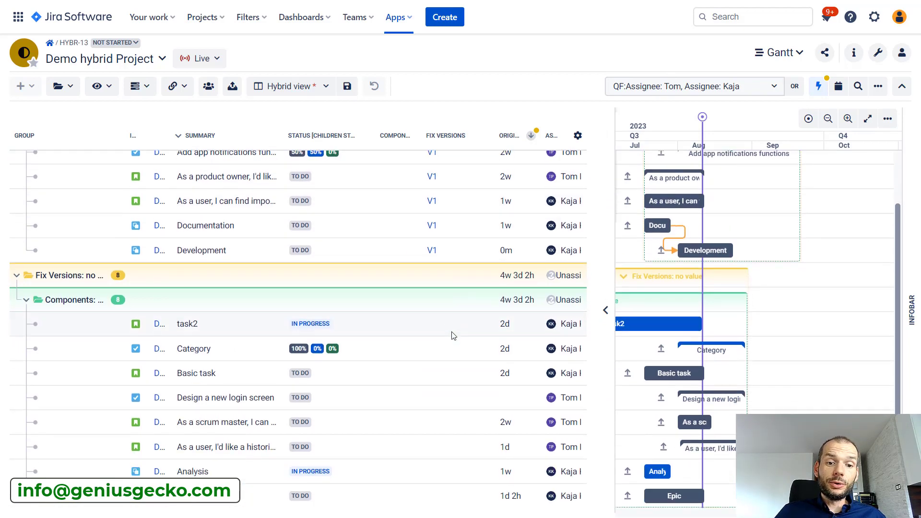
scroll(420, 310, up, 1)
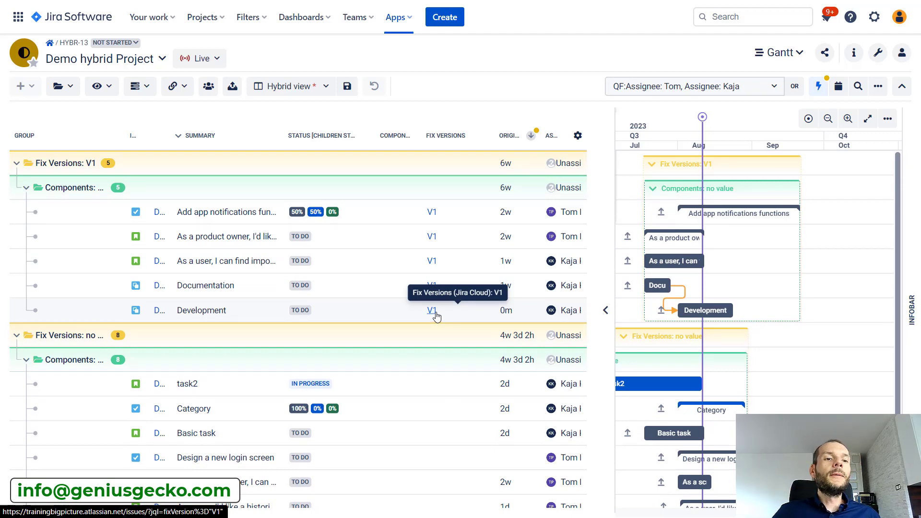
scroll(437, 320, down, 1)
scroll(446, 330, up, 1)
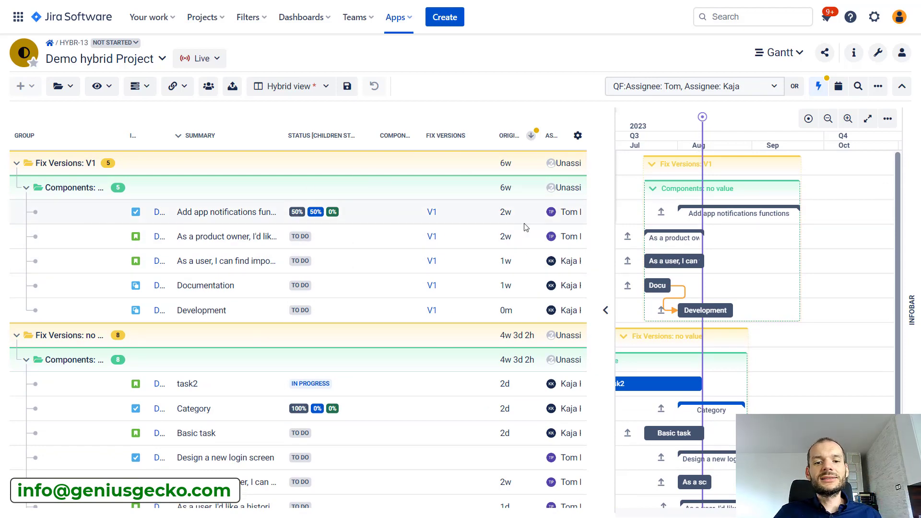
scroll(896, 173, down, 1)
scroll(863, 172, up, 1)
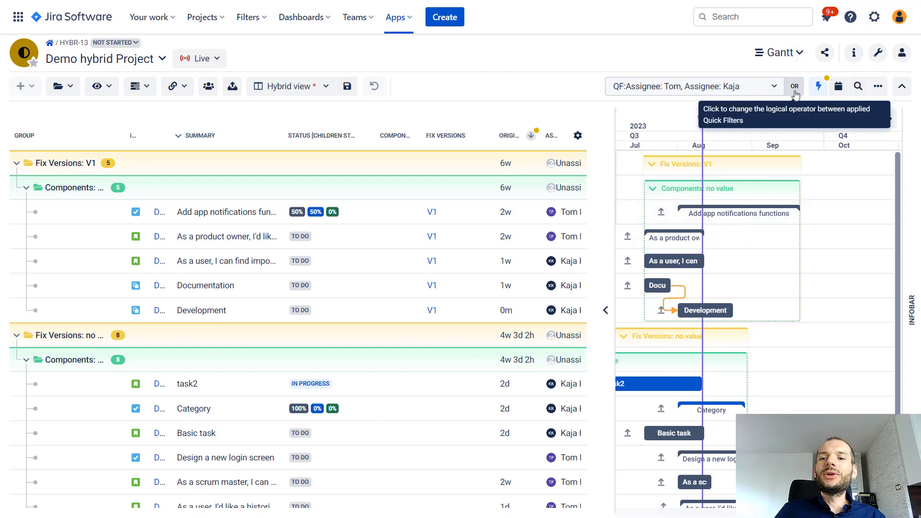
click(795, 87)
click(795, 87)
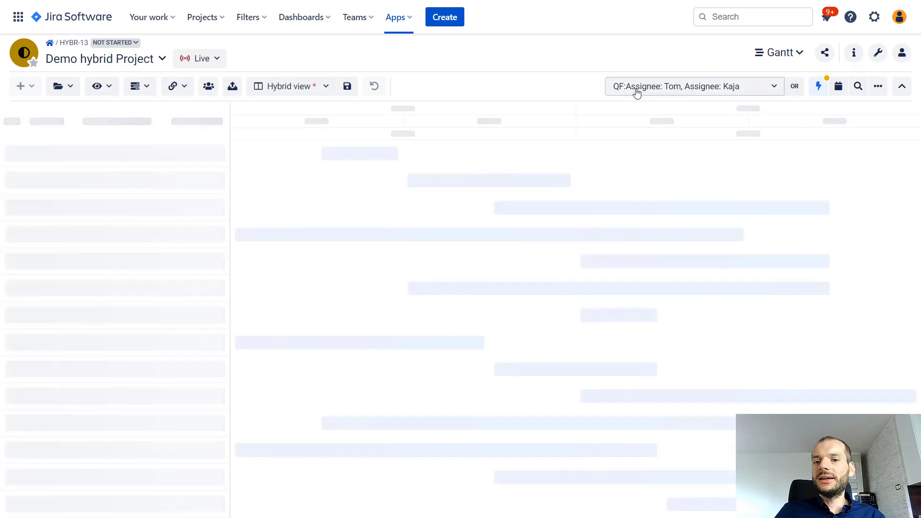